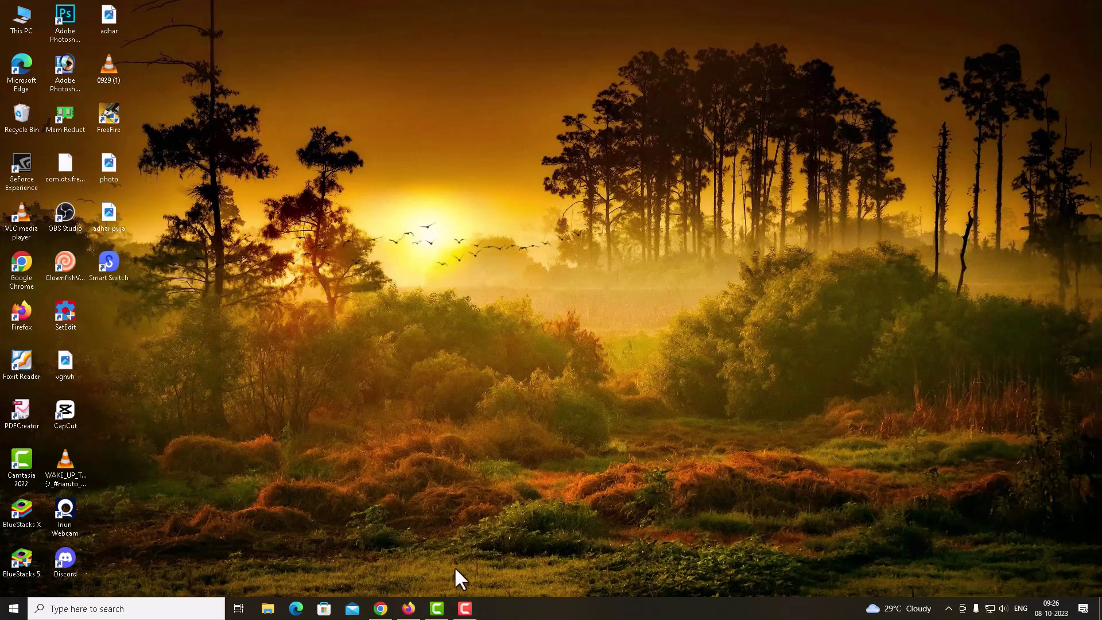
- In Chrome, open Samsung's Smart Switch page from the Google results and download the Windows version
left_click(386, 609)
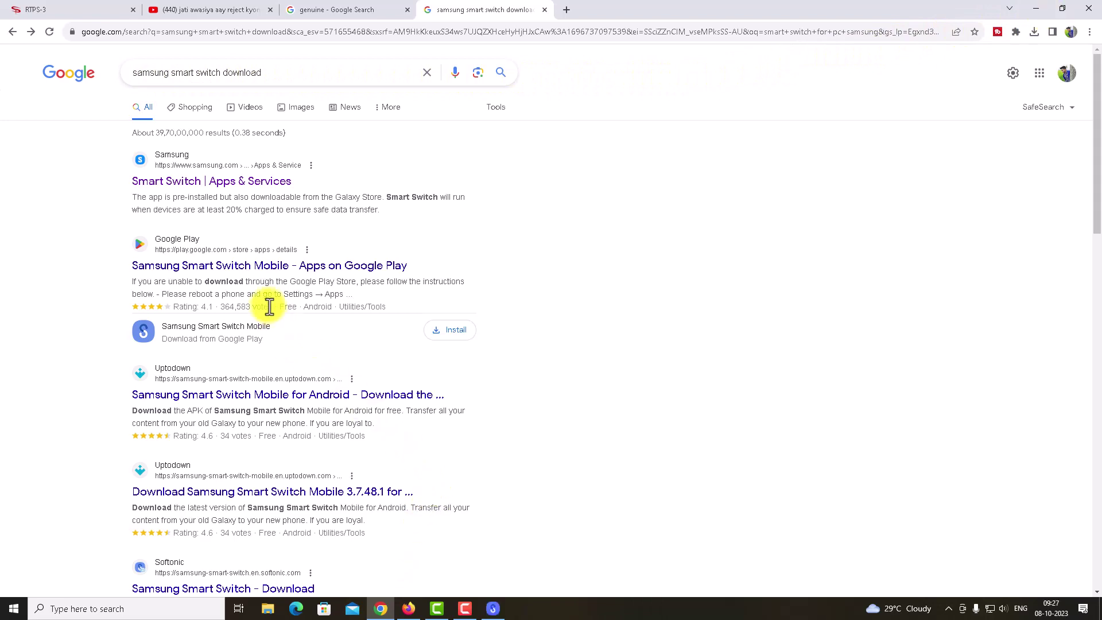
left_click(265, 187)
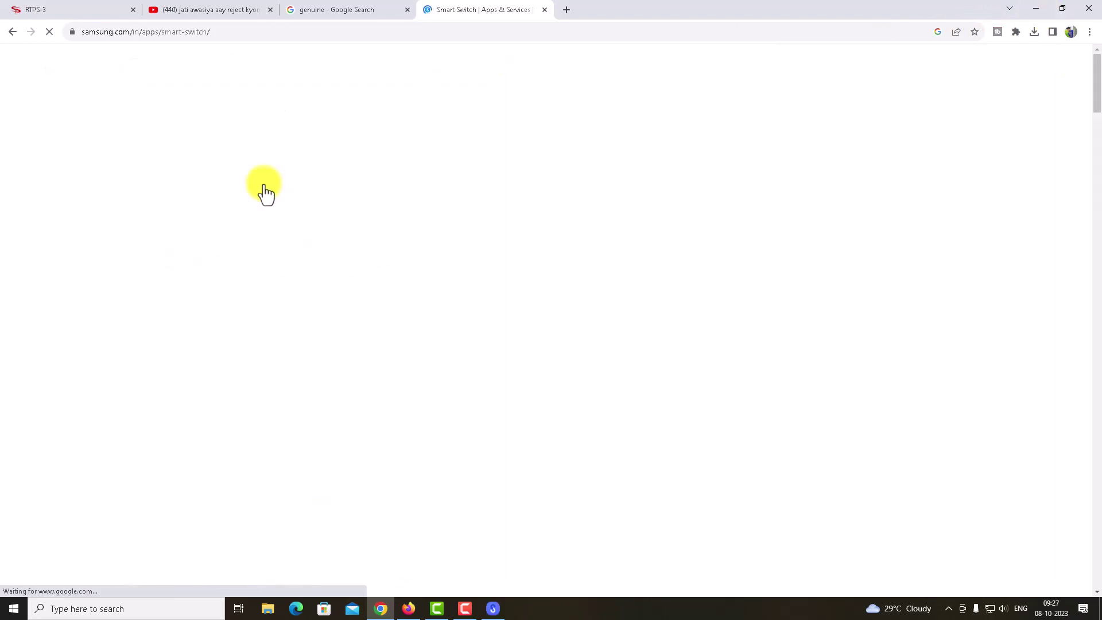
scroll(469, 385, "down", 20)
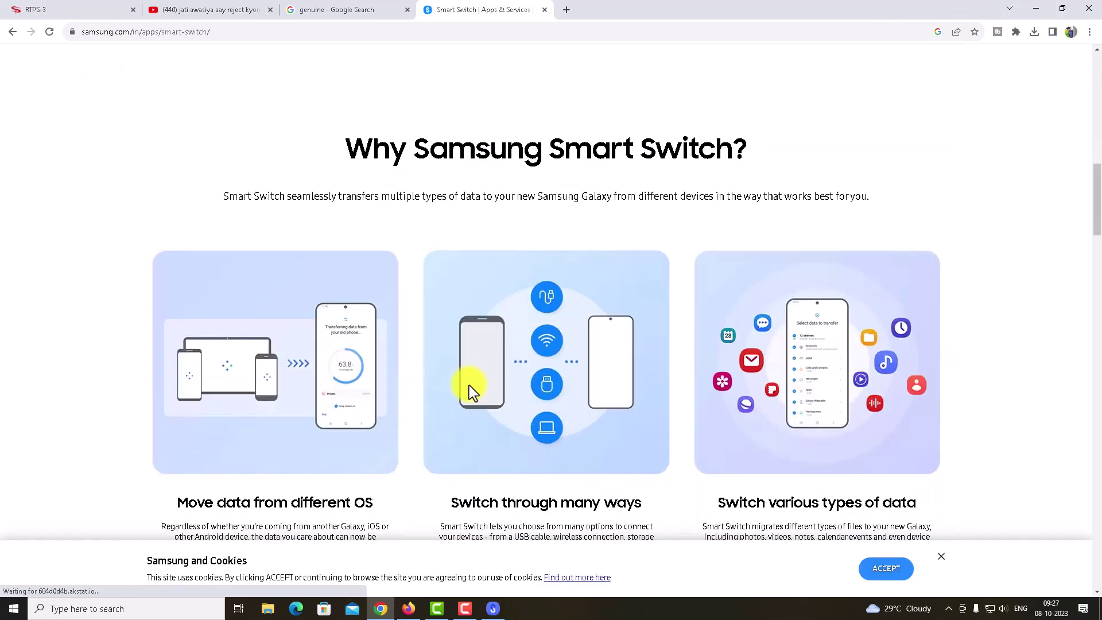
scroll(469, 385, "down", 20)
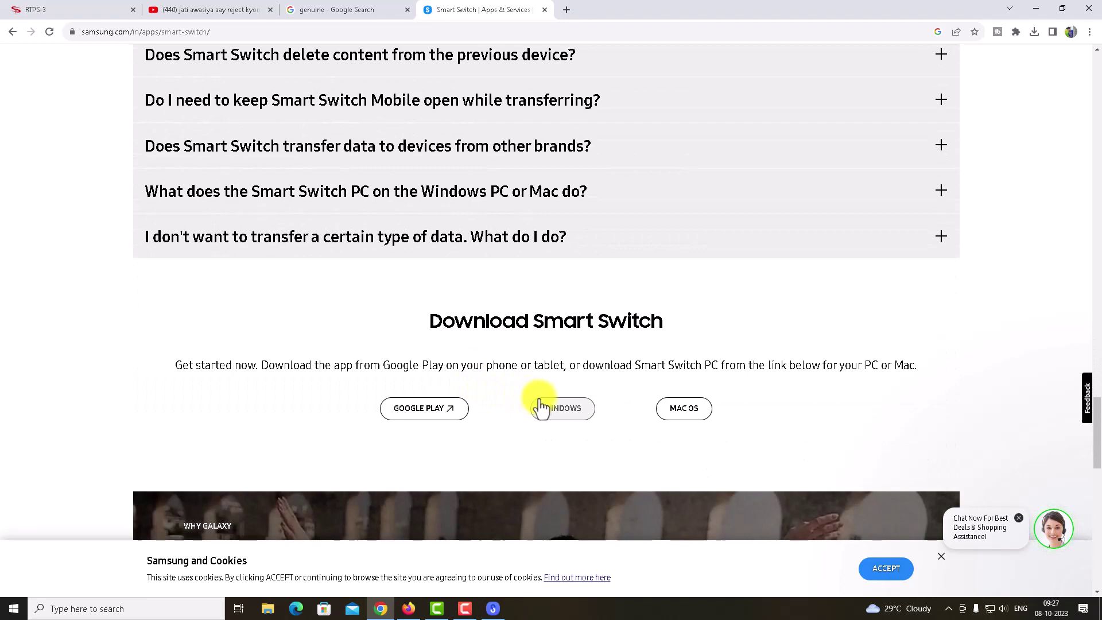
left_click(567, 408)
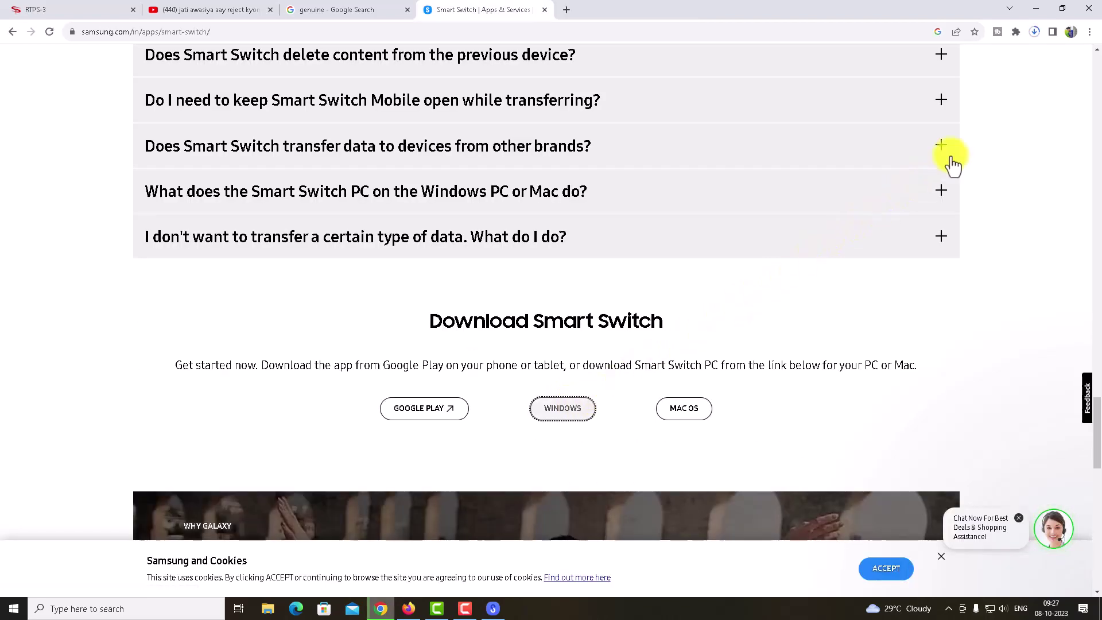
- Check the recent downloads for the Smart Switch setup file and minimize the browser
left_click(1036, 33)
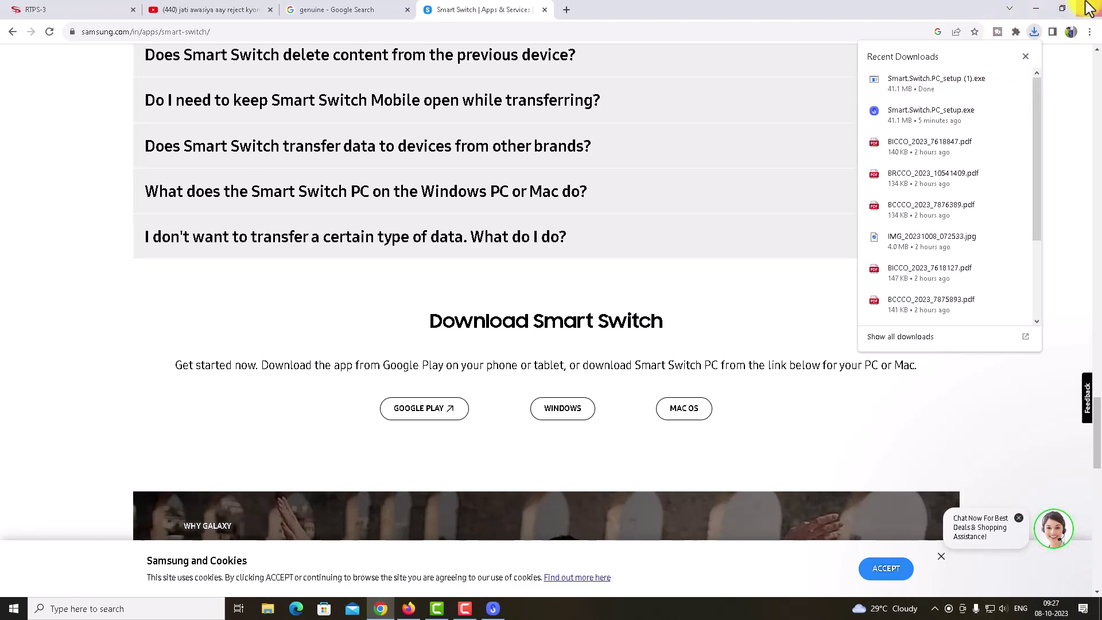
left_click(1032, 9)
left_click(1032, 9)
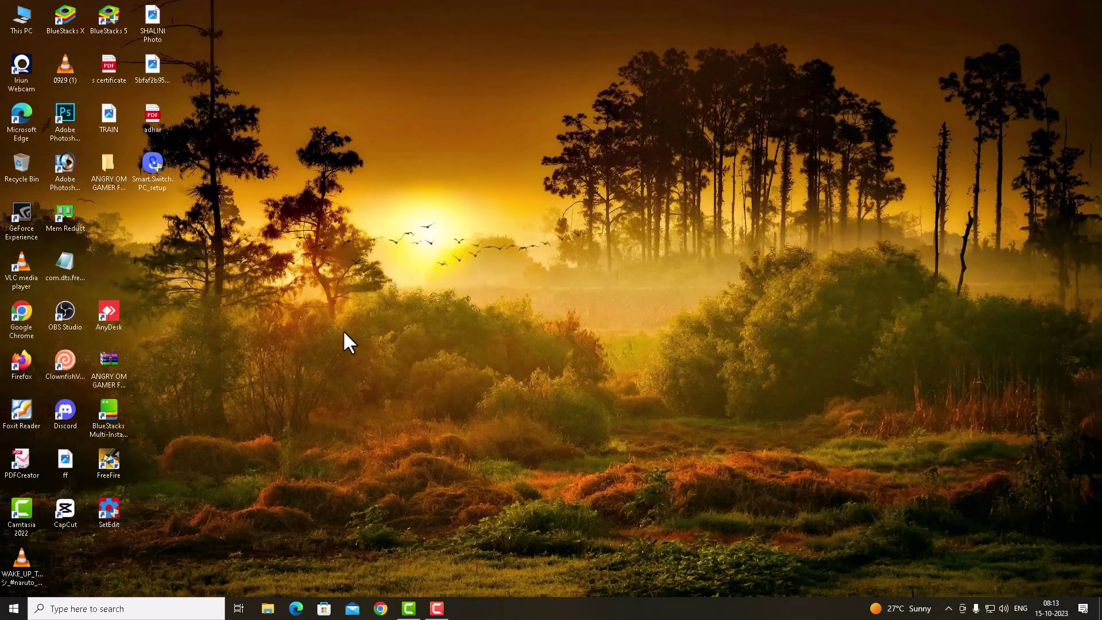
- Run the Smart Switch PC setup file as administrator and accept both the license and the personal information agreements
right_click(148, 160)
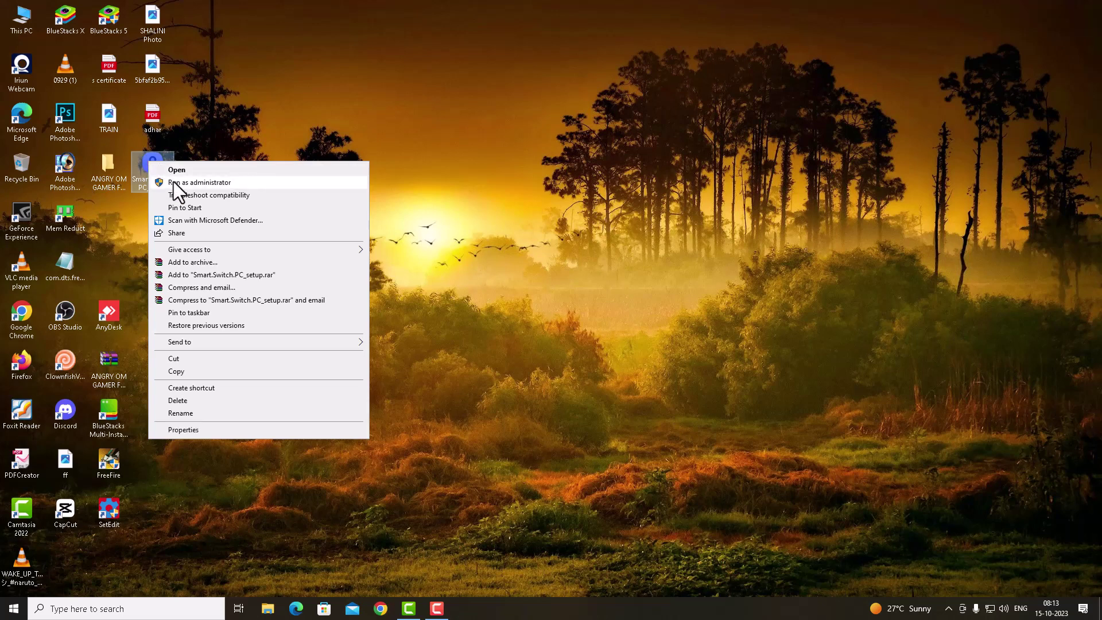
left_click(215, 182)
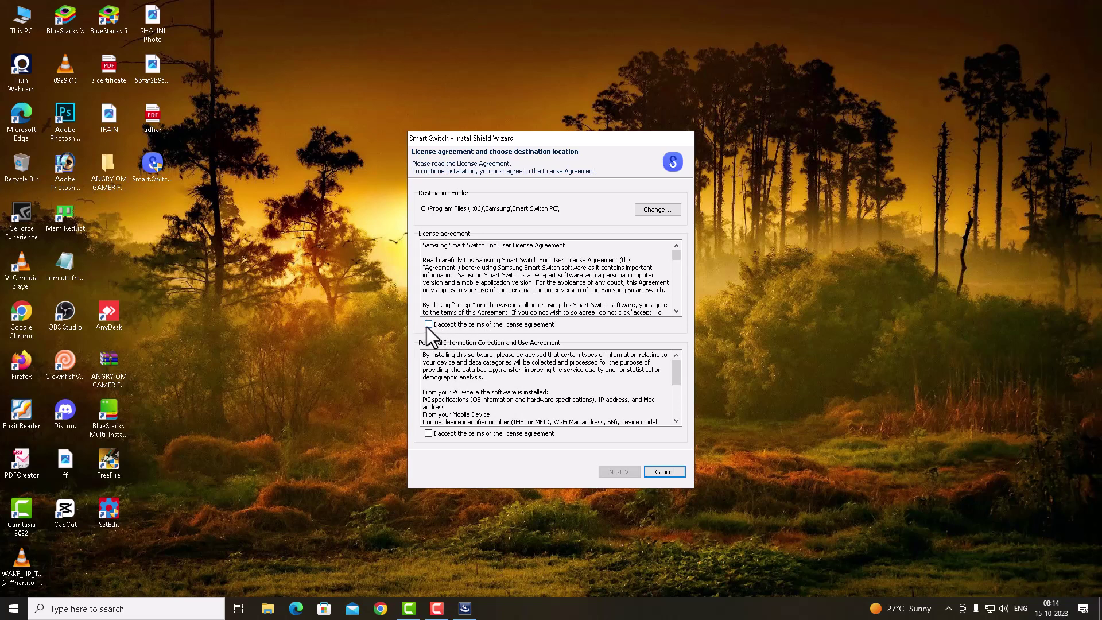
left_click(428, 325)
left_click(428, 434)
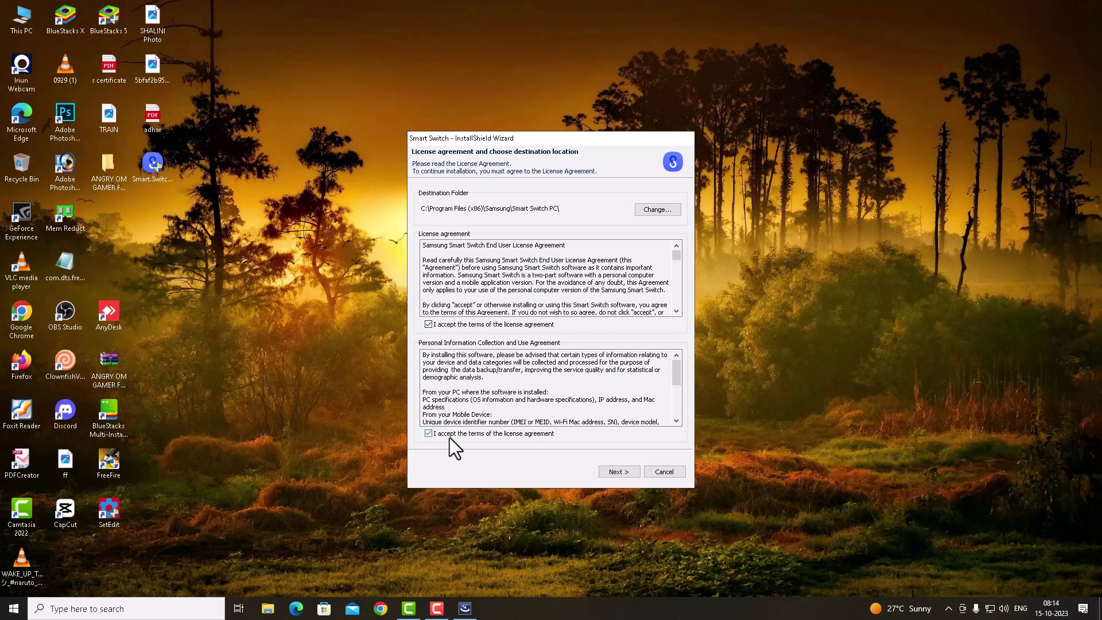
- Install Smart Switch in the default folder, toggle the Run Smart Switch option and finish the wizard
left_click(621, 470)
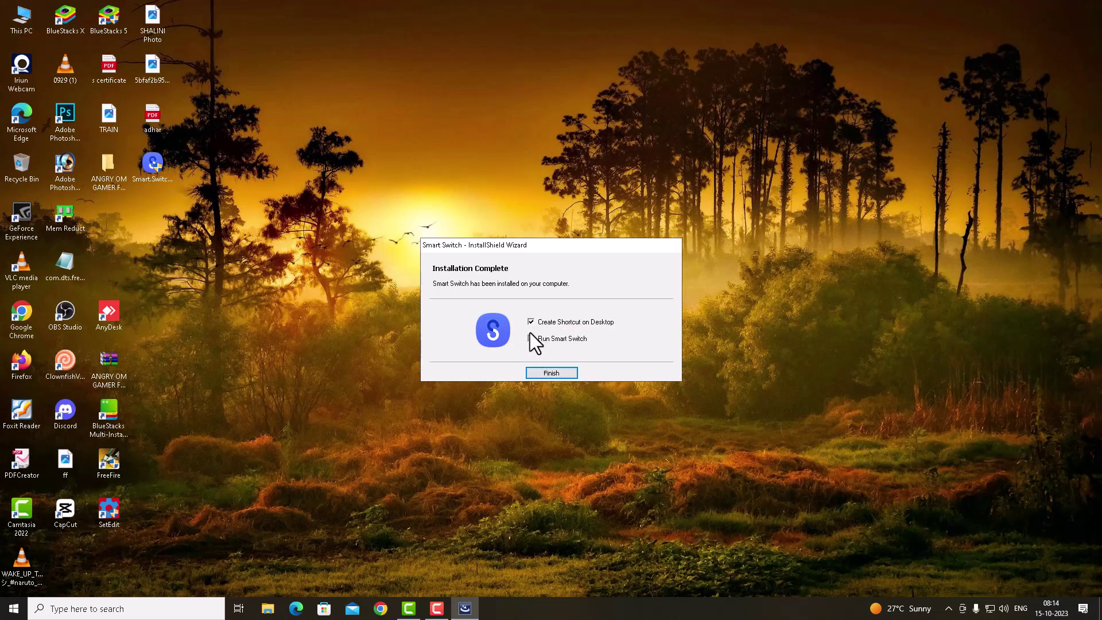
left_click(531, 339)
left_click(542, 374)
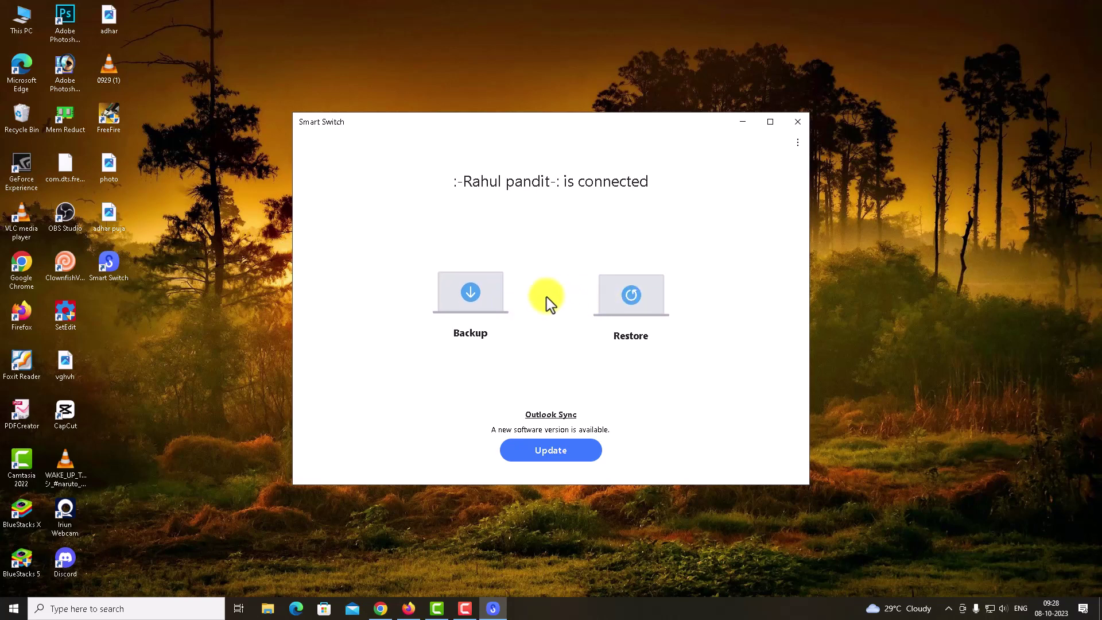
- Set up a backup of the connected phone and exclude Messages from the backup items
left_click(471, 294)
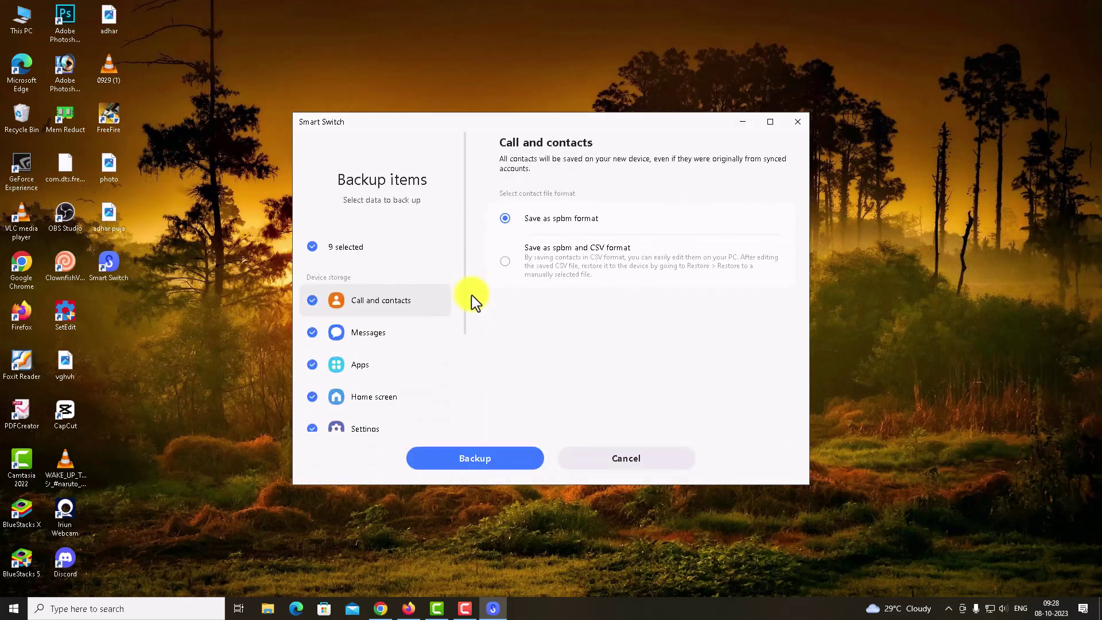
left_click_drag(462, 253, 456, 374)
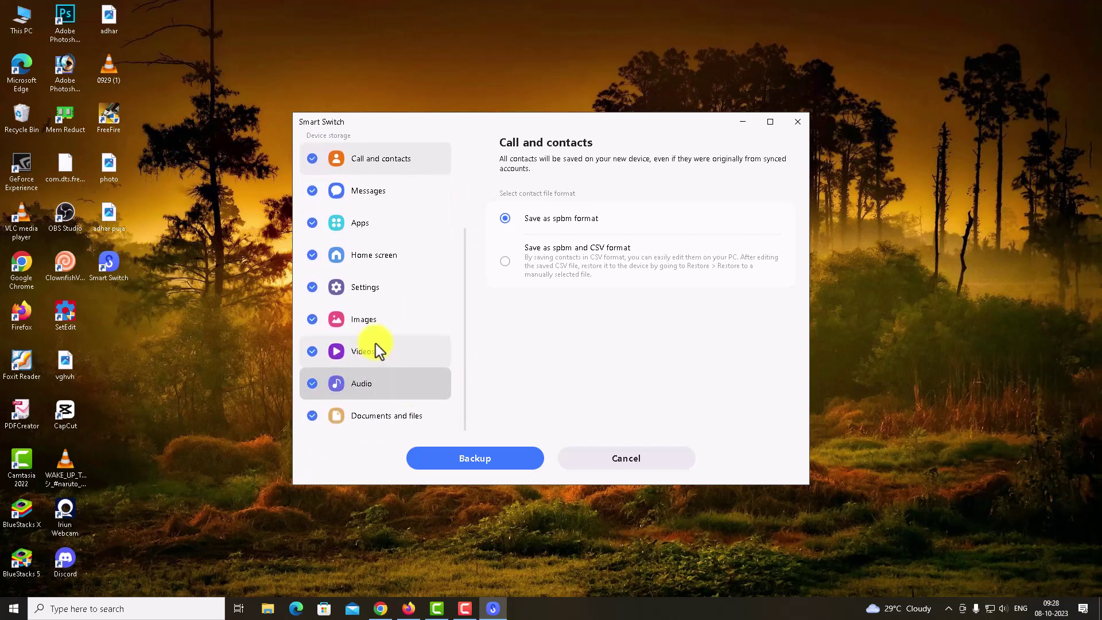
scroll(363, 264, "up", 1)
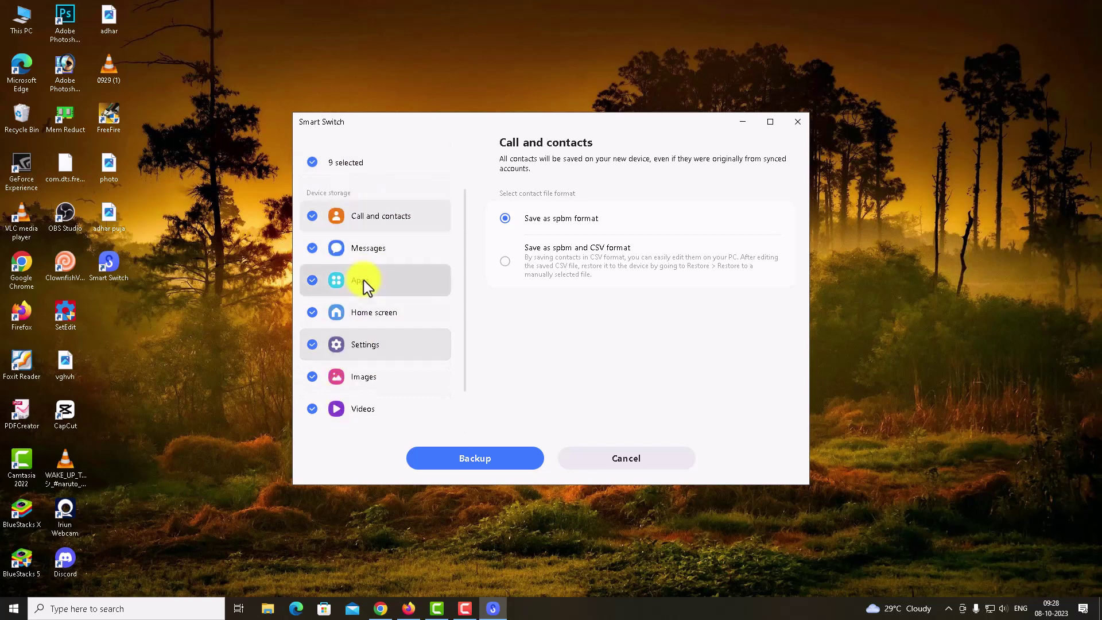
scroll(363, 280, "up", 2)
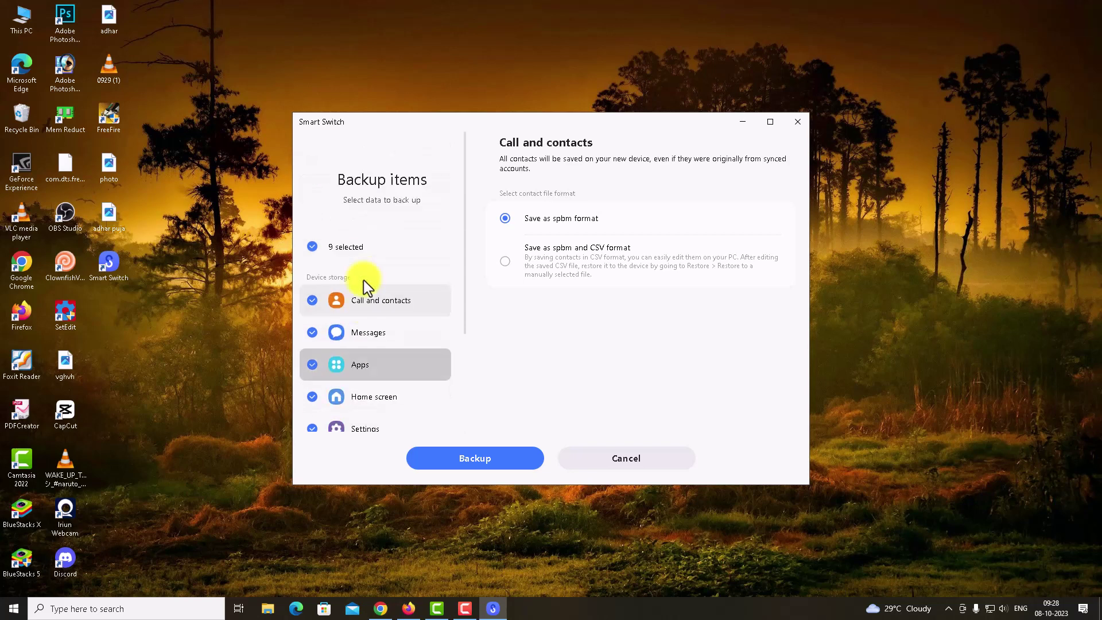
left_click(359, 328)
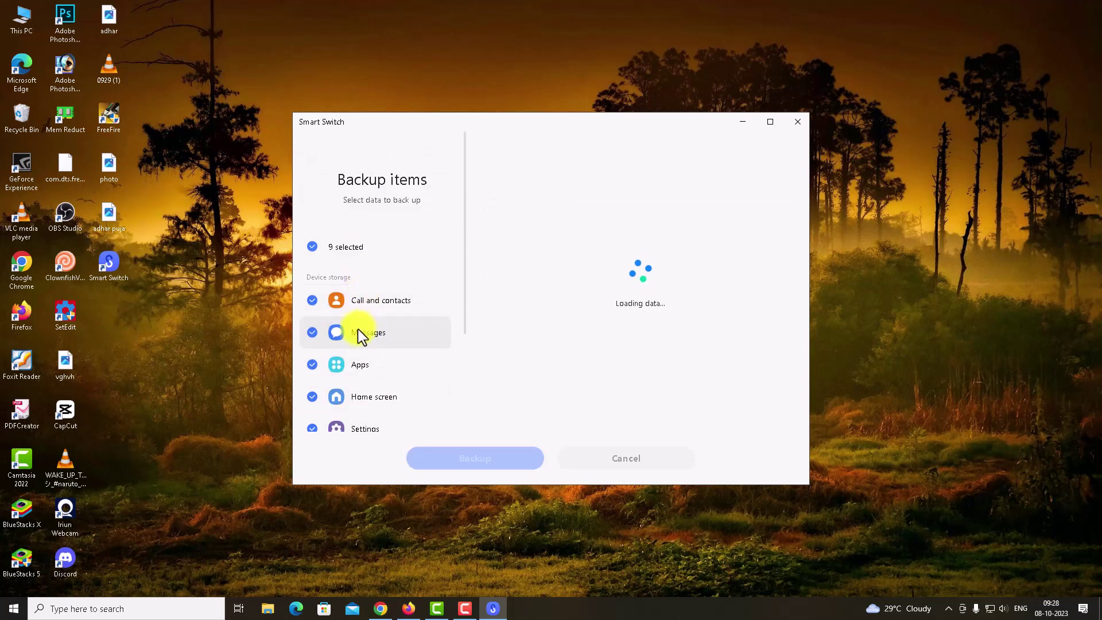
left_click(311, 332)
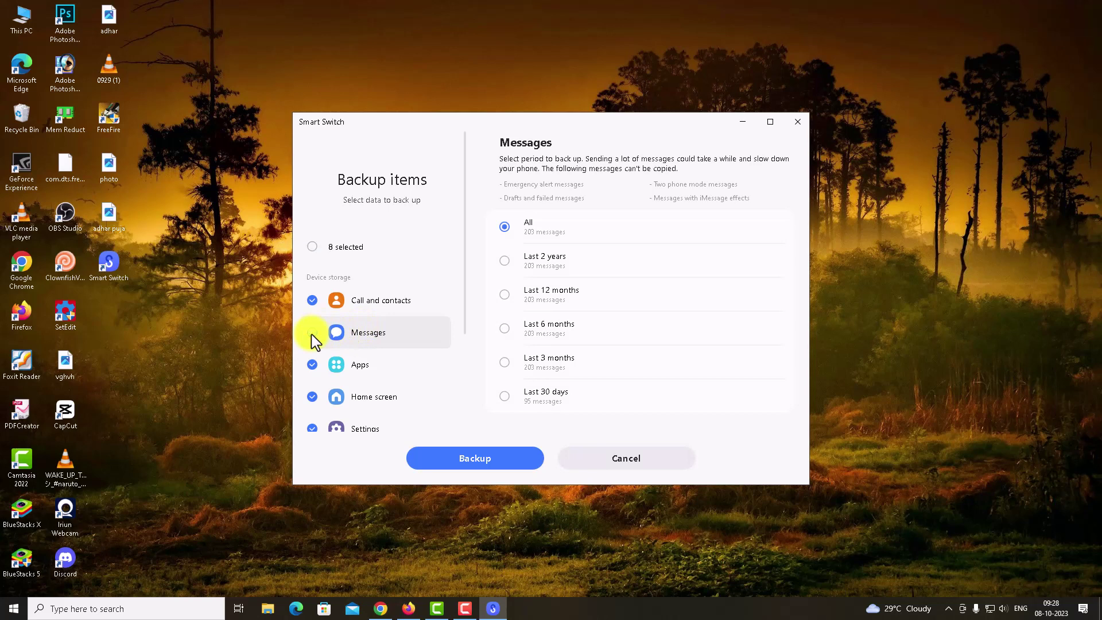
- Include Settings among the backup items and start backing up the phone
scroll(402, 350, "down", 3)
scroll(419, 353, "down", 1)
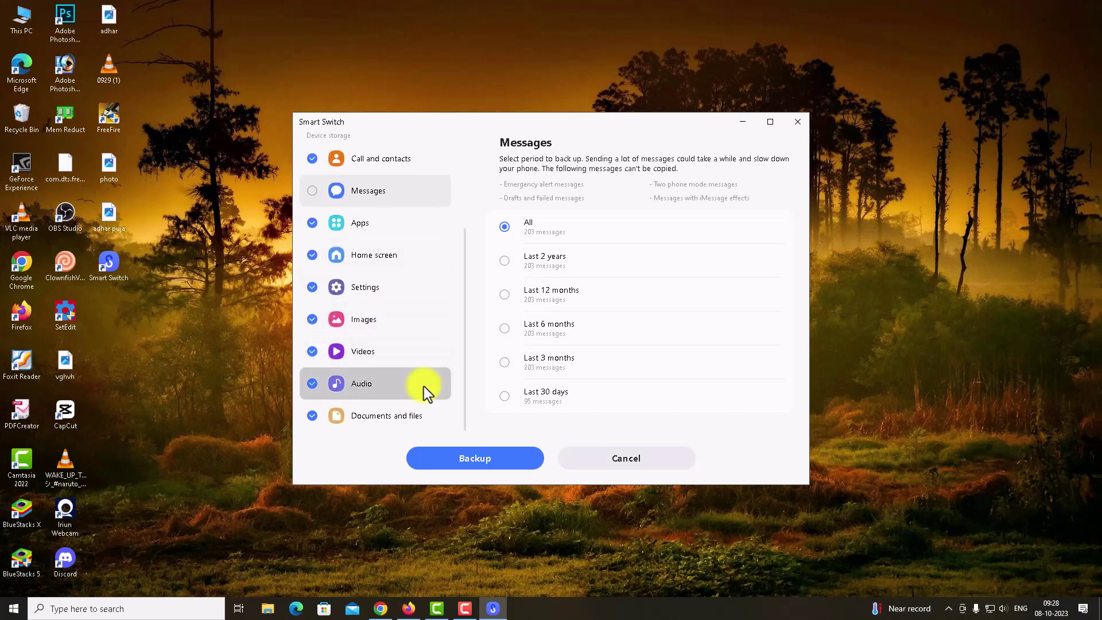
scroll(423, 386, "up", 2)
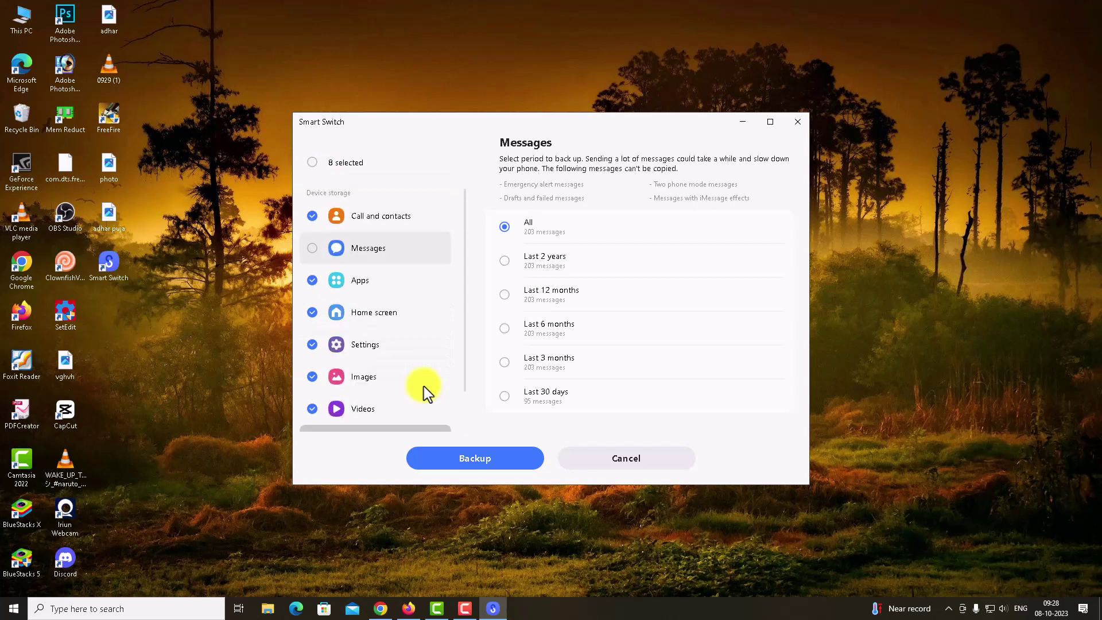
scroll(422, 379, "down", 2)
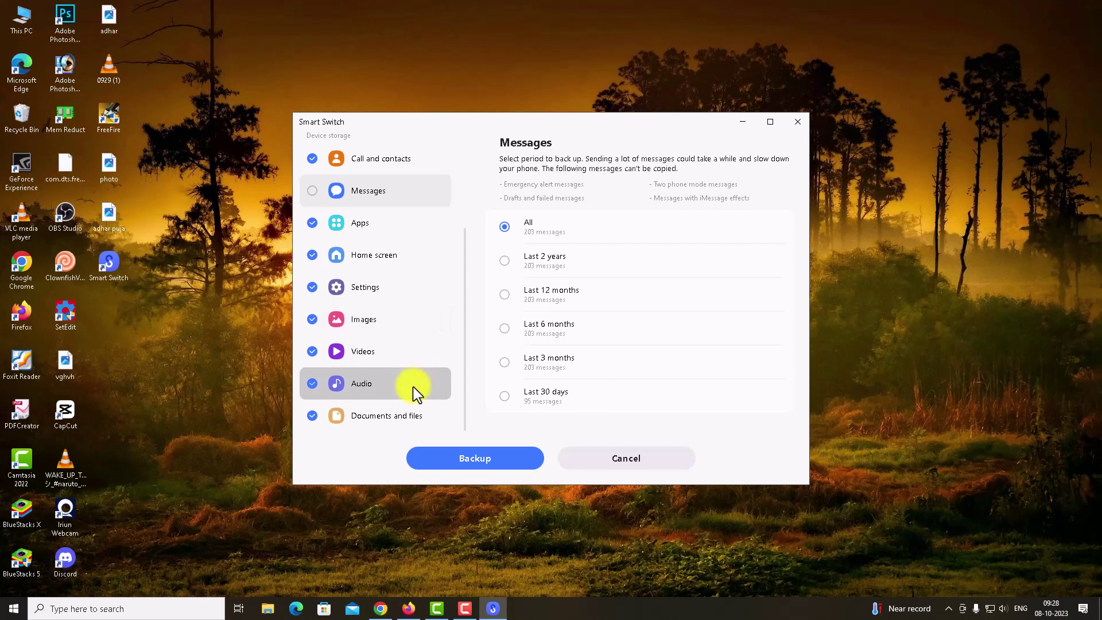
scroll(412, 387, "up", 5)
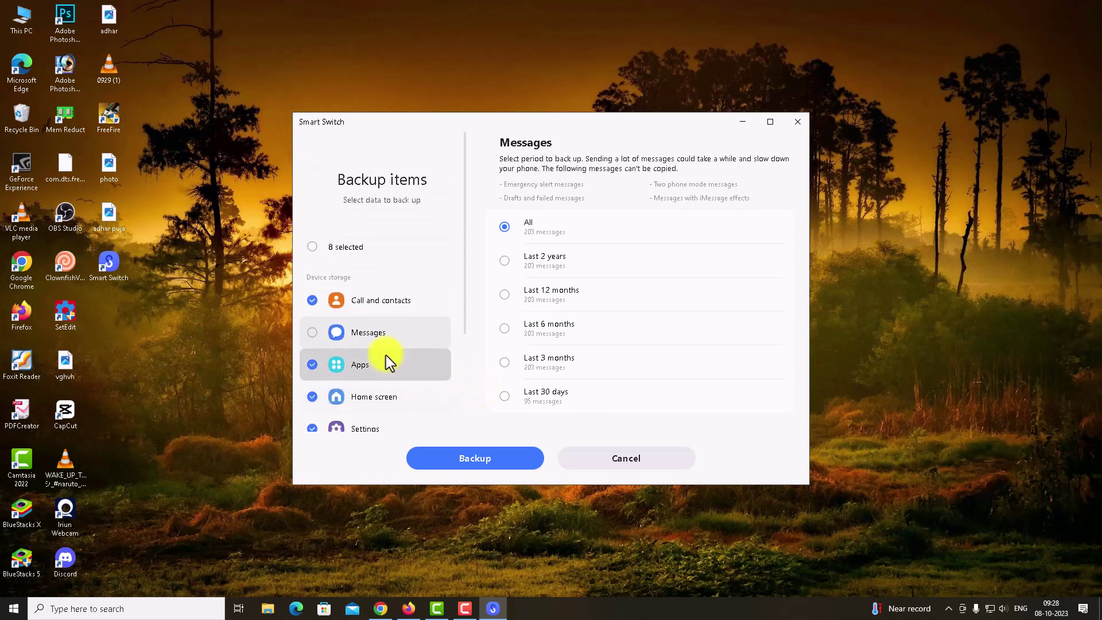
scroll(393, 375, "down", 5)
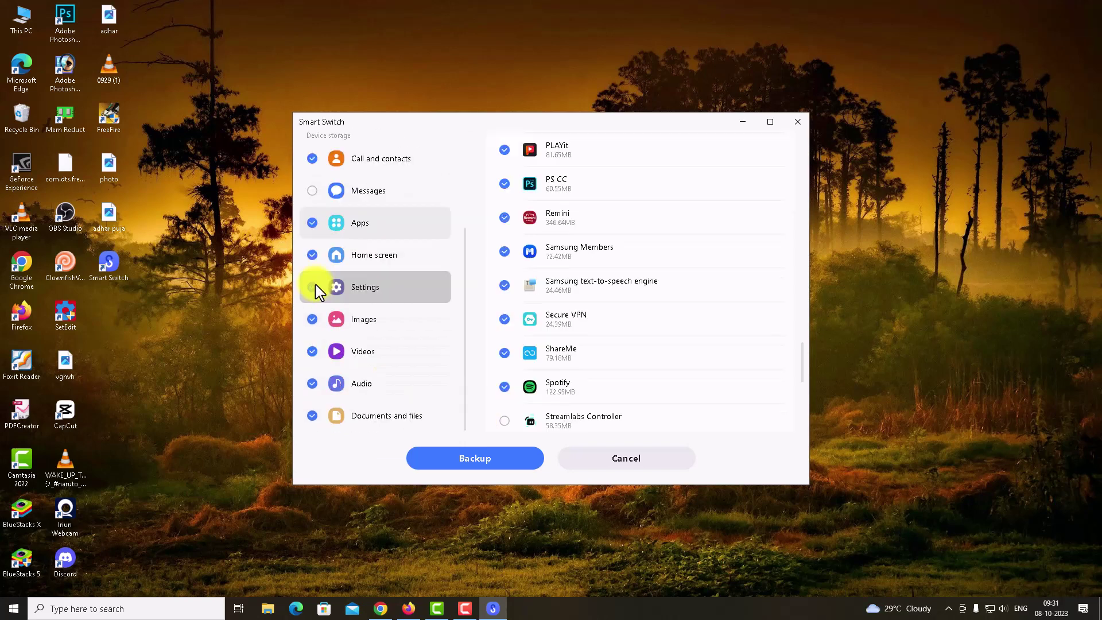
left_click(318, 290)
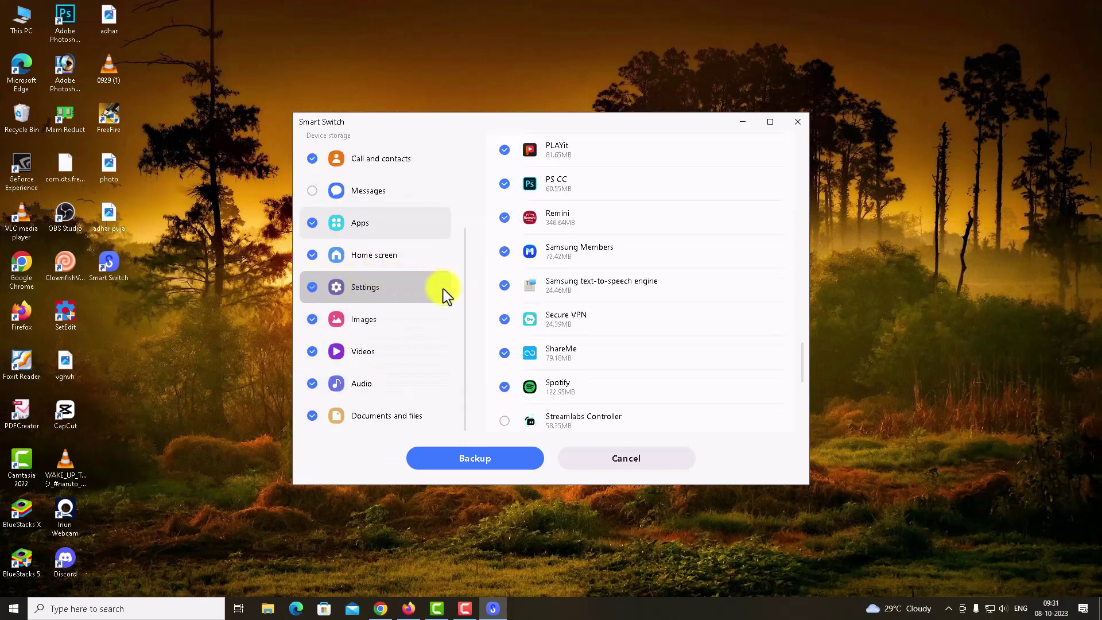
left_click(481, 462)
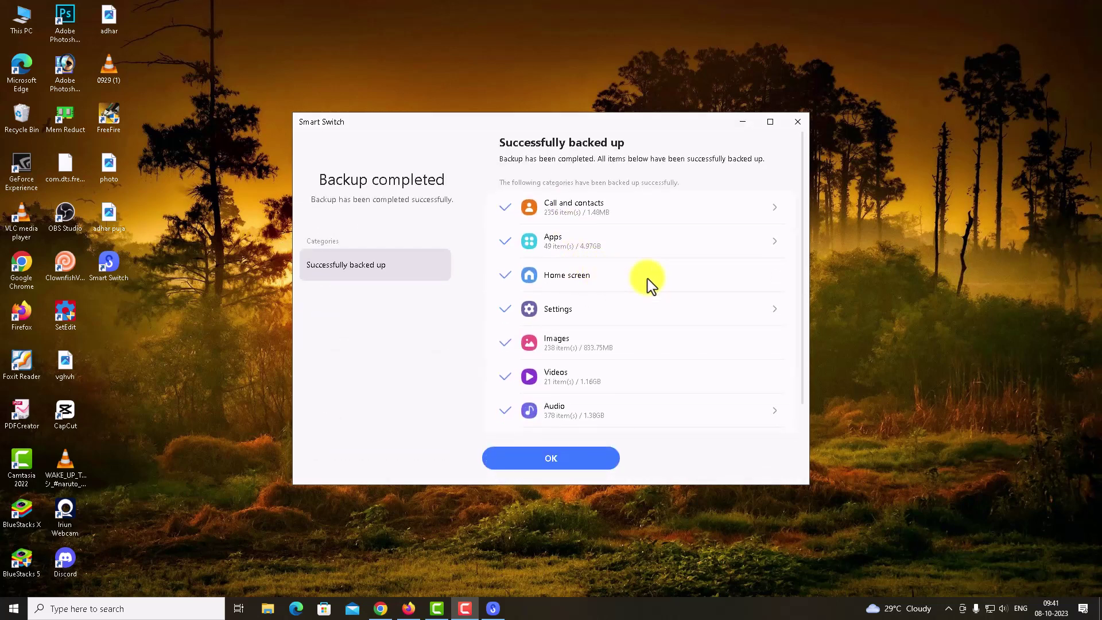
- Review the successfully backed-up categories and close the backup summary
scroll(493, 336, "down", 1)
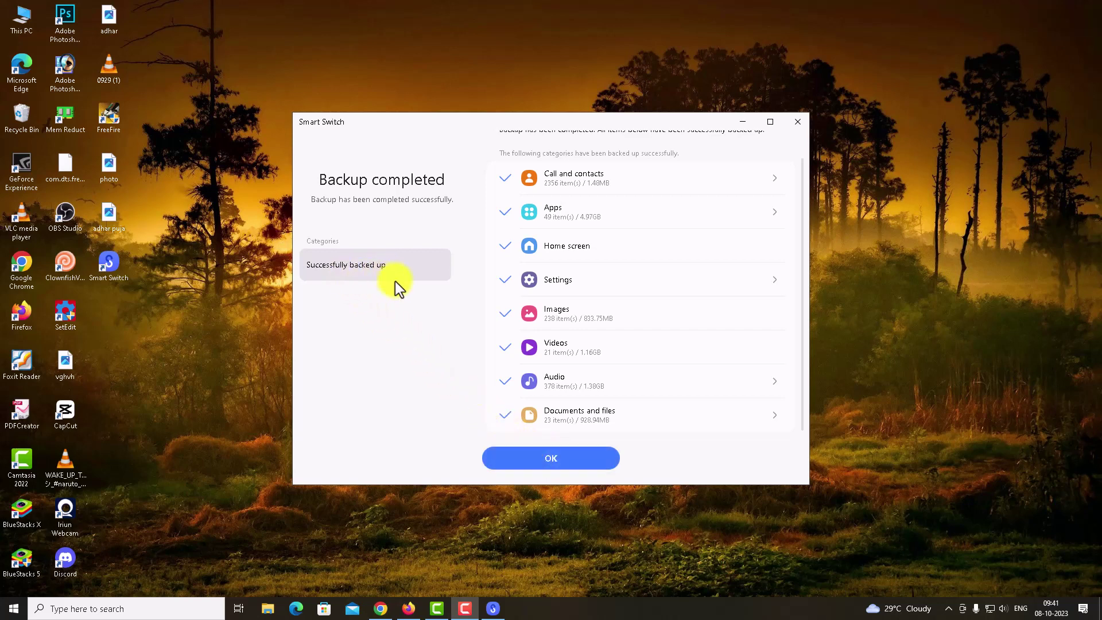
left_click(561, 459)
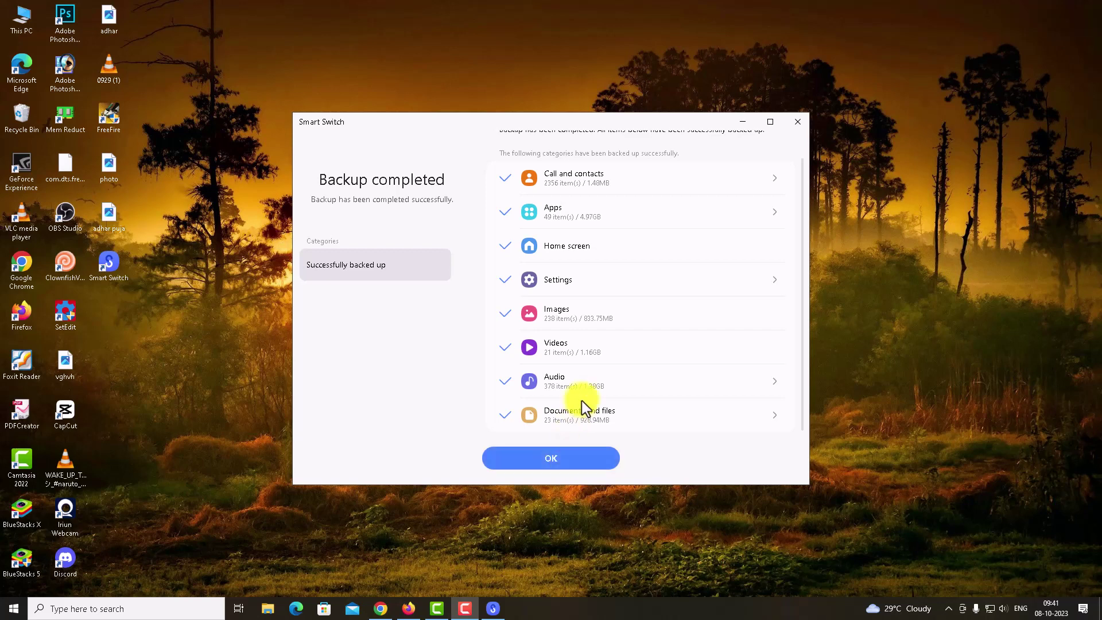
scroll(580, 400, "up", 1)
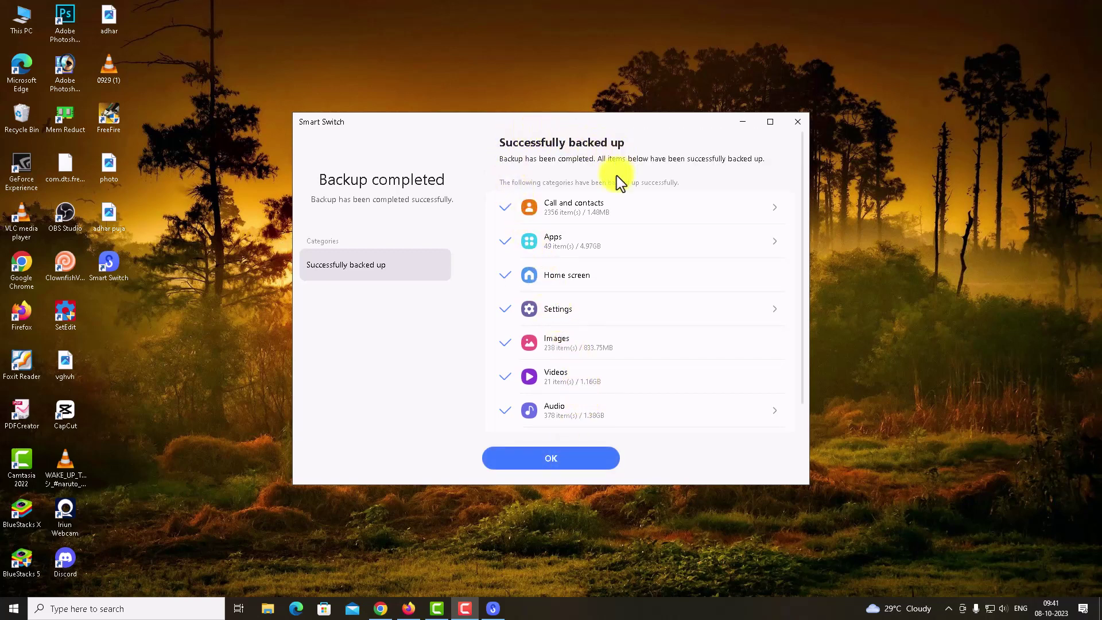
left_click(556, 456)
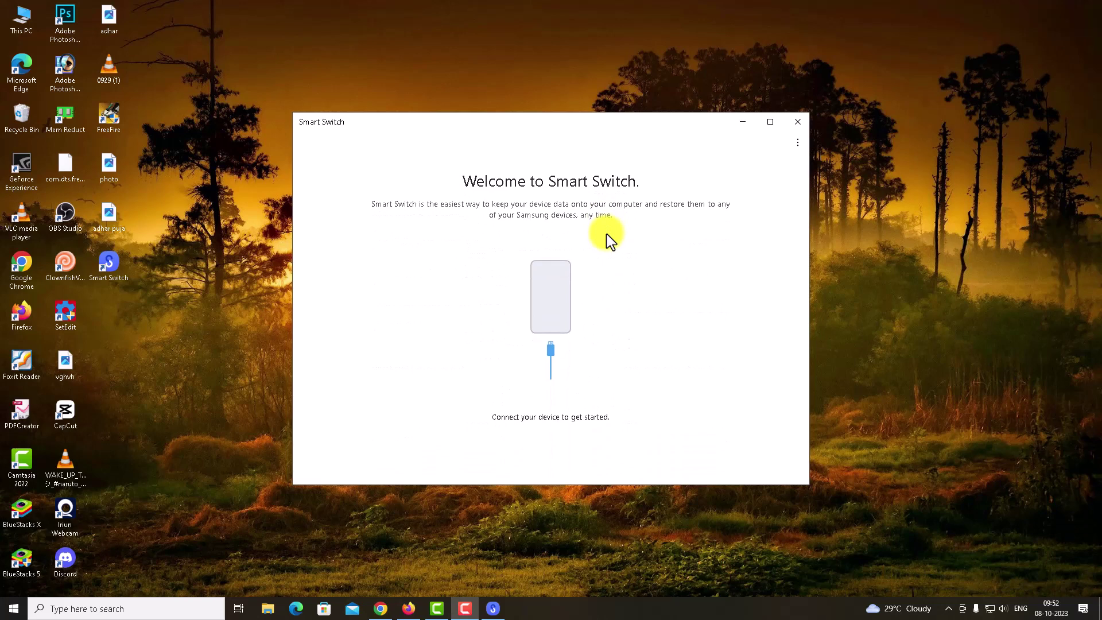
left_click(797, 141)
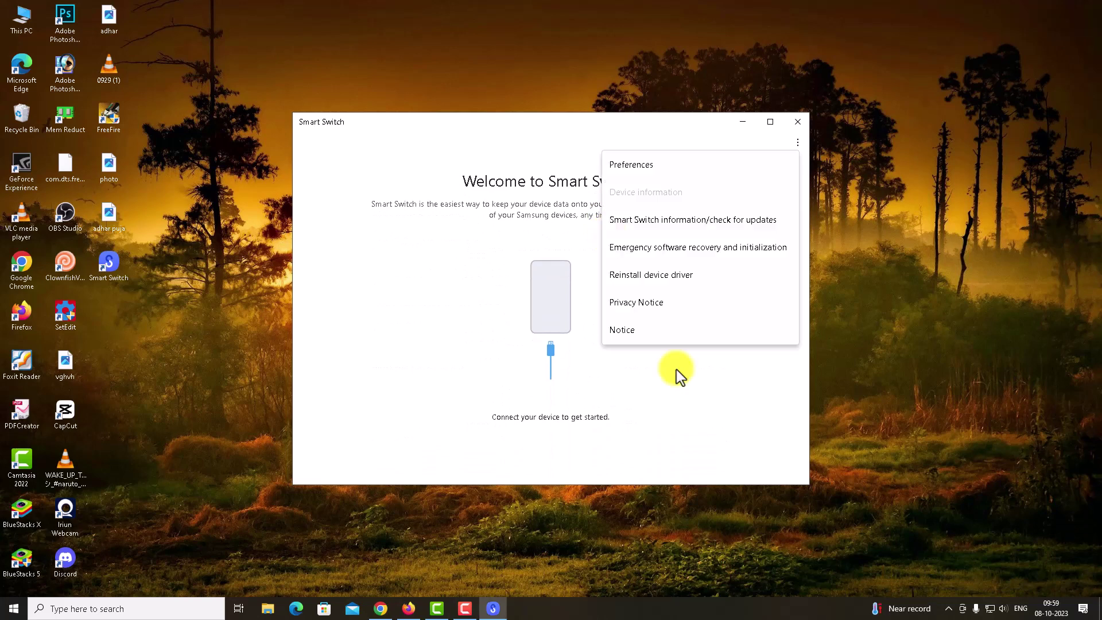
left_click(560, 316)
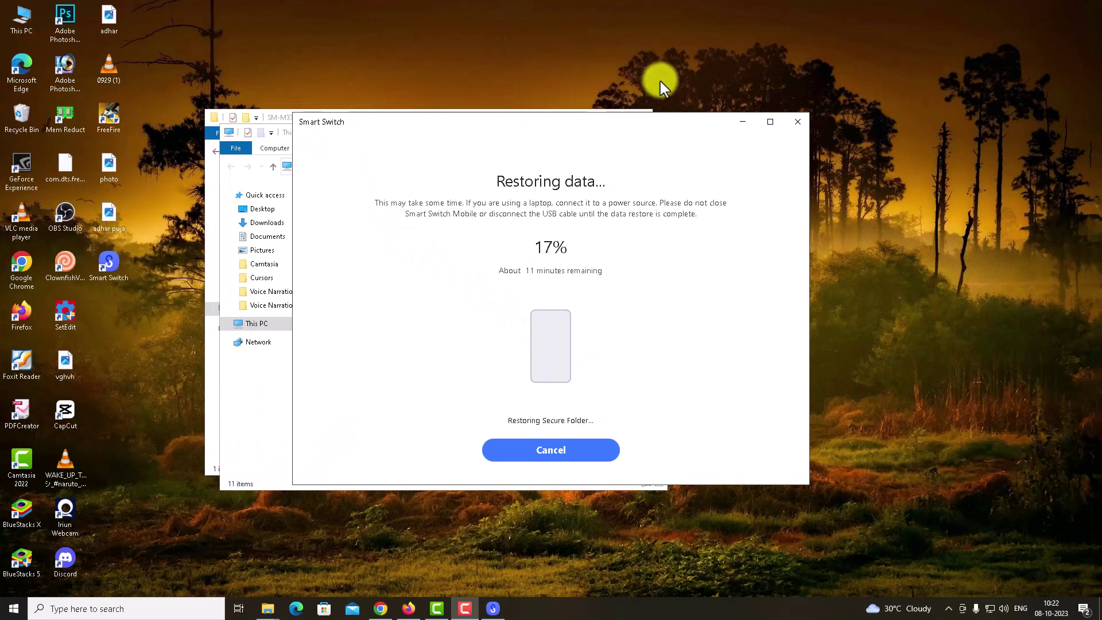
right_click(848, 51)
left_click(890, 86)
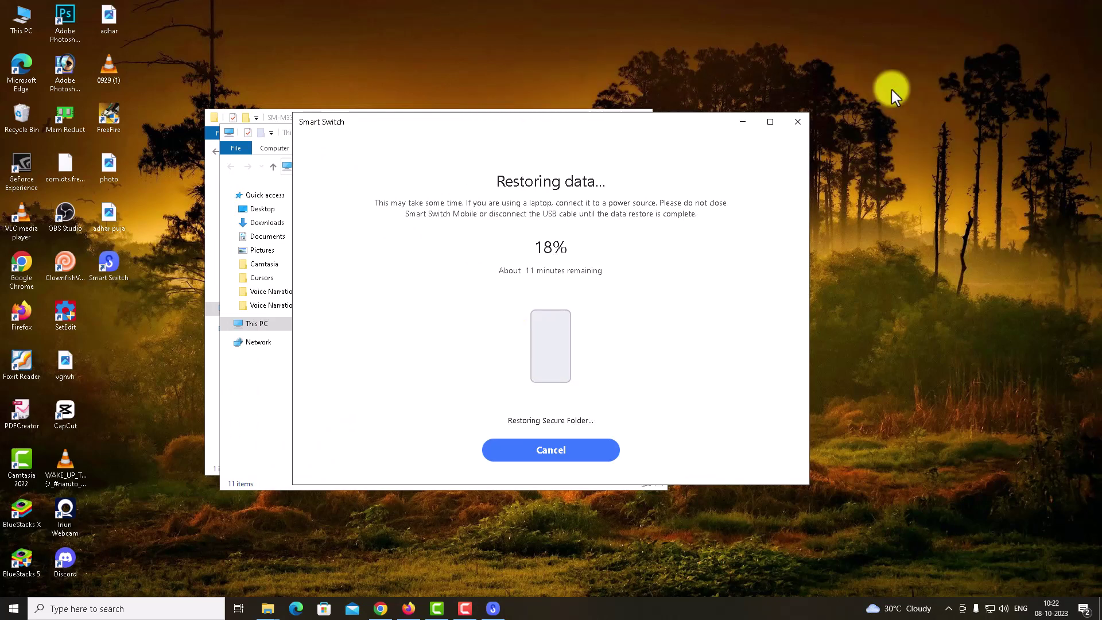